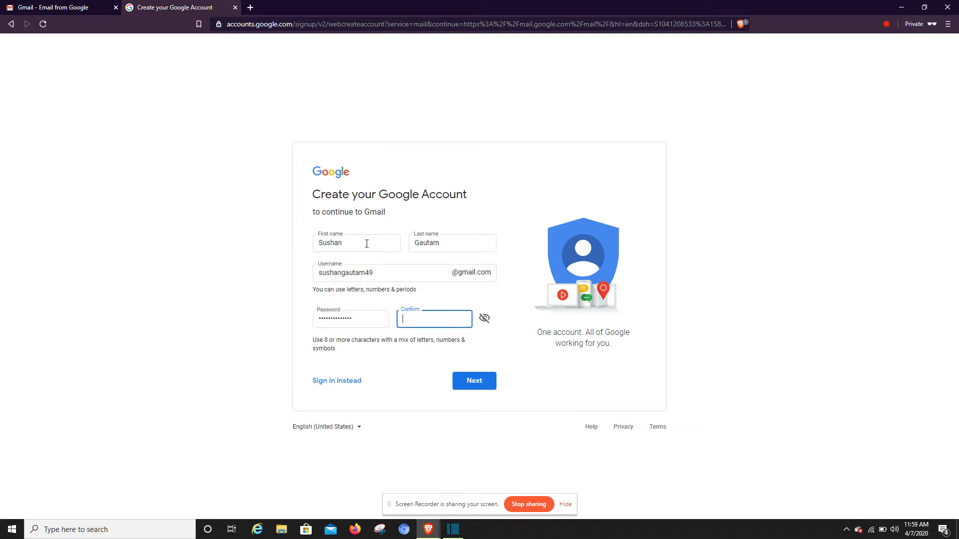
Enter the account password on the Create your Google Account form
{"action": "type", "text": "••••"}
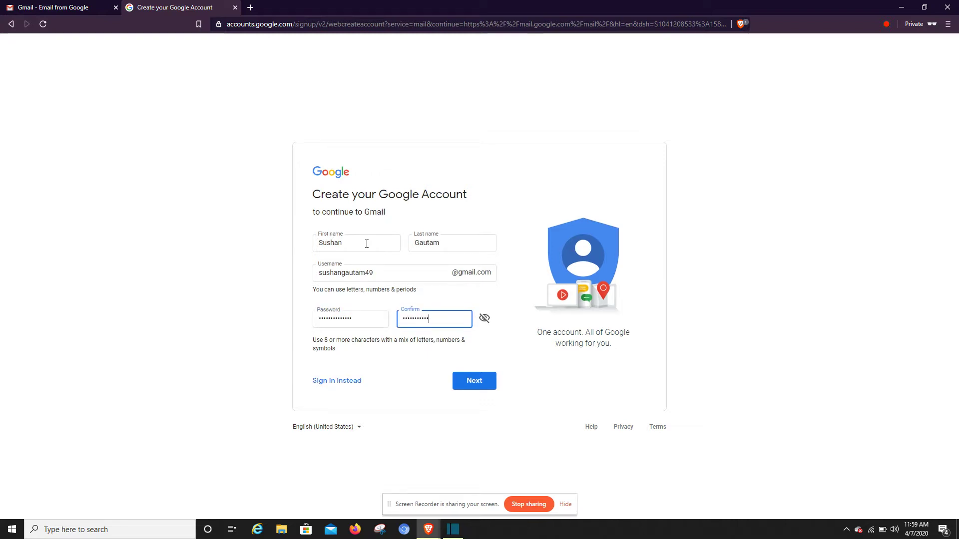
{"action": "type", "text": "•"}
Submit the name, username and password, then enter a phone number to get a verification code
{"action": "left_click", "coordinate": [462, 382]}
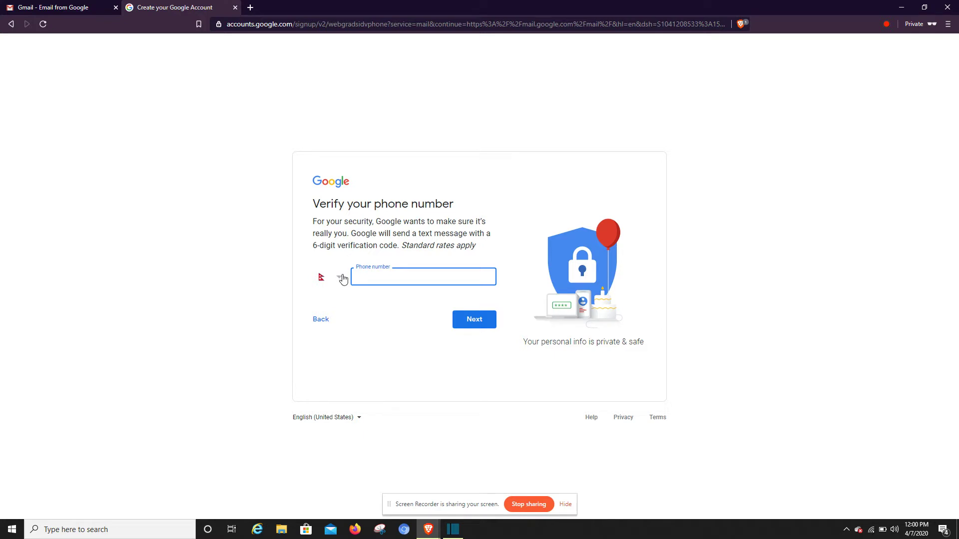
{"action": "key", "text": "Return"}
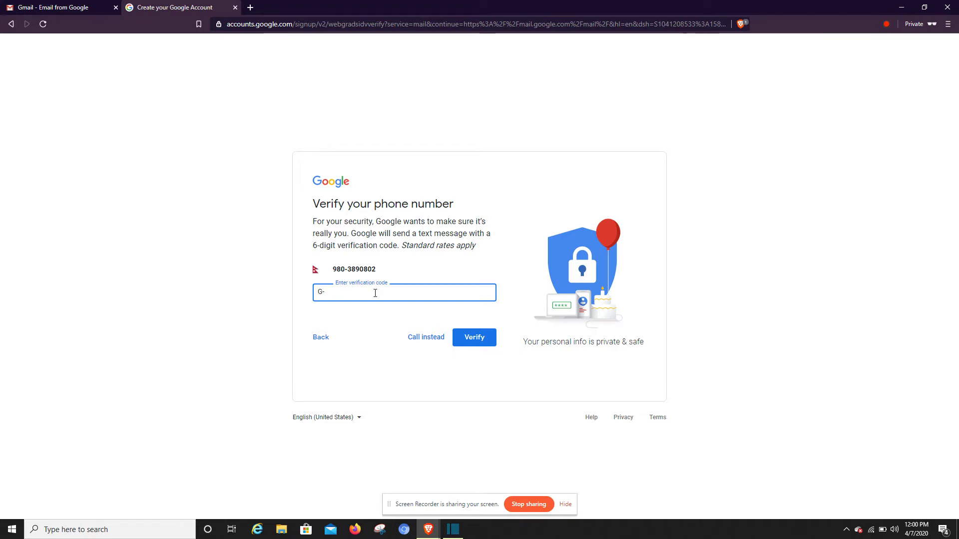
Try a call instead of a text, then copy the displayed phone number
{"action": "left_click", "coordinate": [421, 338]}
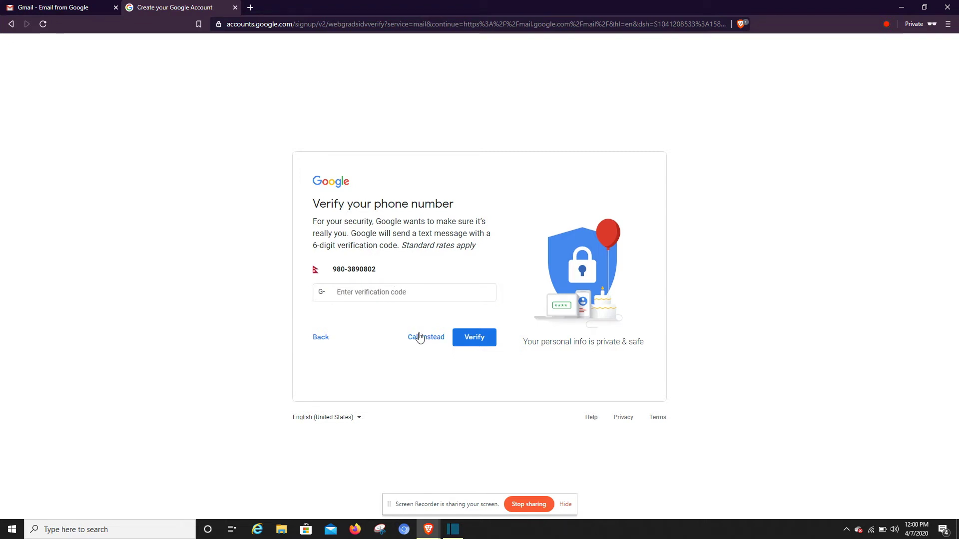
{"action": "left_click", "coordinate": [384, 297]}
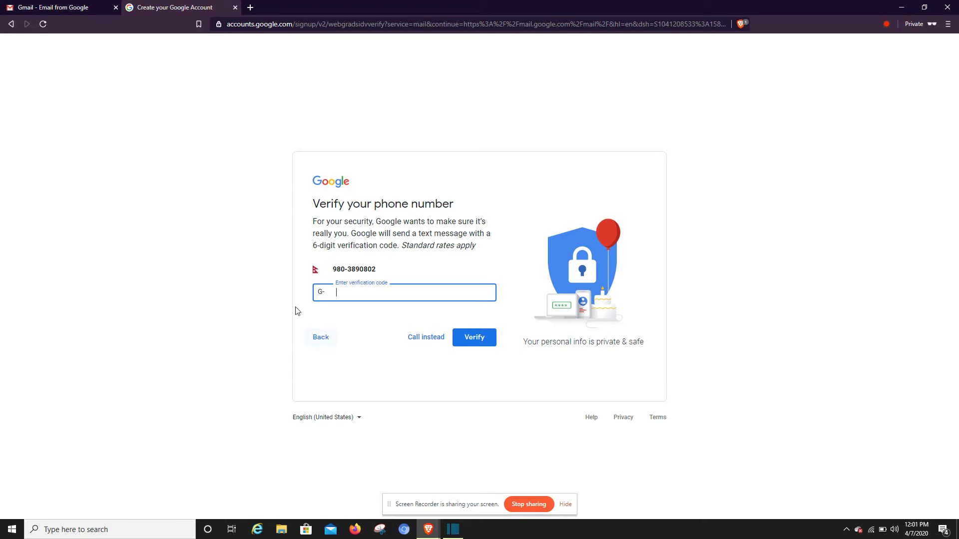
{"action": "triple_click", "coordinate": [346, 271]}
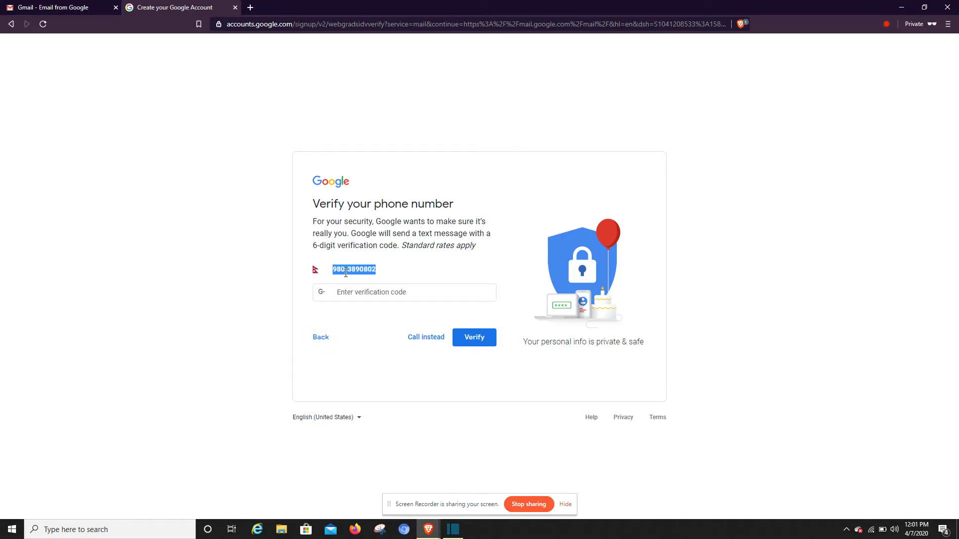
{"action": "right_click", "coordinate": [346, 276]}
{"action": "left_click", "coordinate": [357, 281]}
Re-submit the phone number without the dash, then enter the received code and verify
{"action": "left_click", "coordinate": [323, 337]}
{"action": "left_click", "coordinate": [391, 280]}
{"action": "right_click", "coordinate": [390, 280]}
{"action": "left_click", "coordinate": [426, 335]}
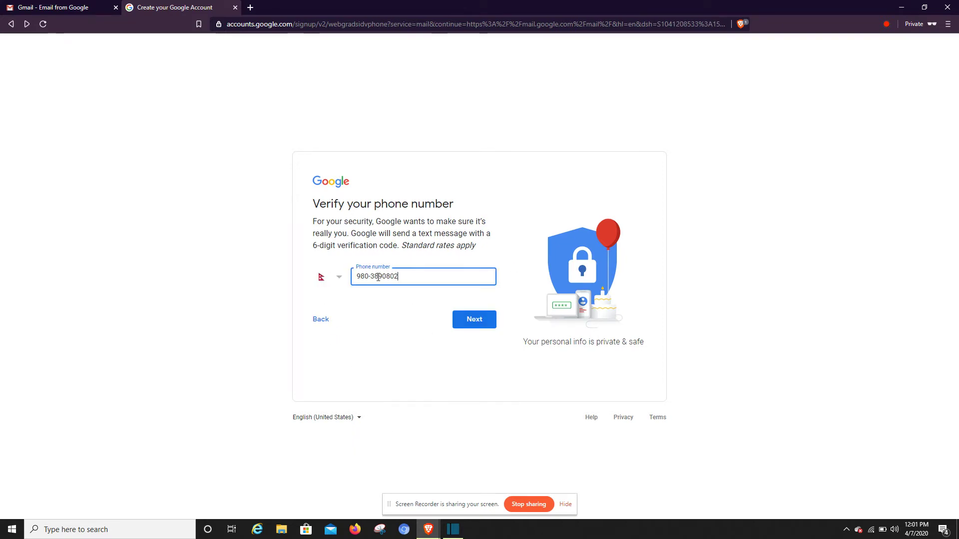
{"action": "key", "text": "Return"}
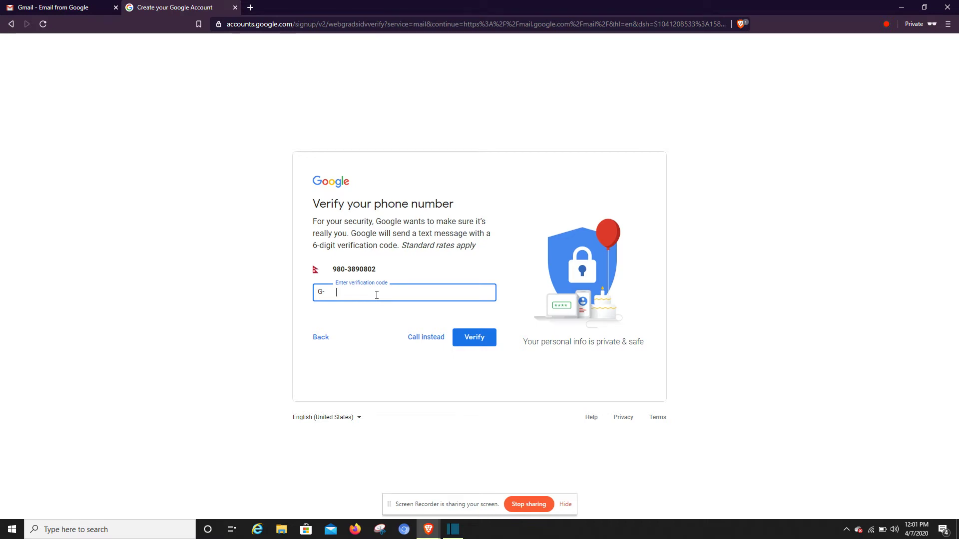
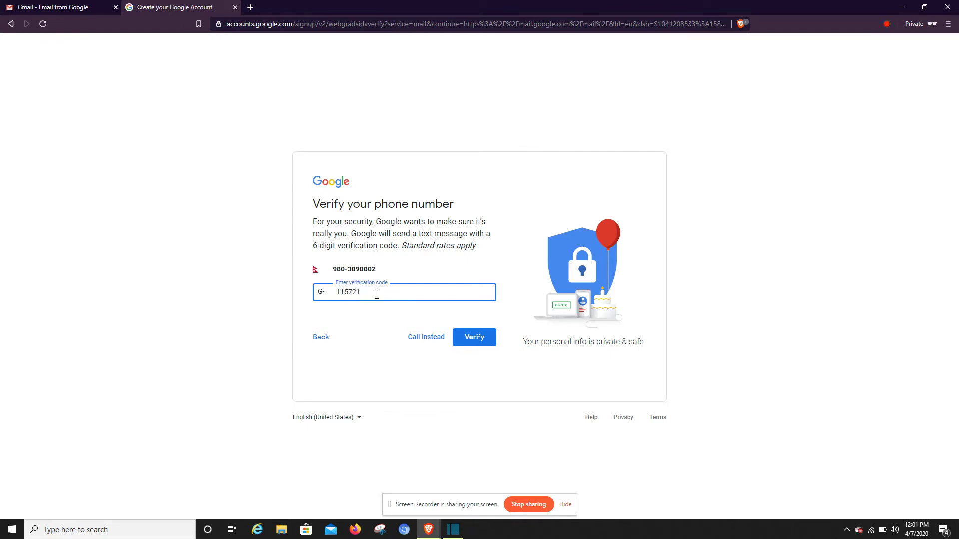
{"action": "left_click", "coordinate": [467, 339]}
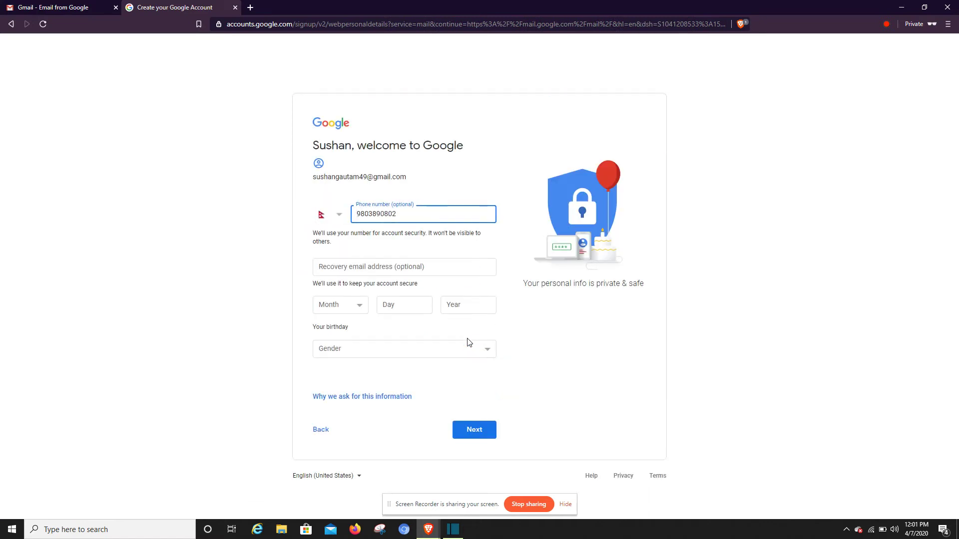
Clear the optional phone number and enter a recovery email address
{"action": "double_click", "coordinate": [399, 218]}
{"action": "key", "text": "BackSpace"}
{"action": "left_click", "coordinate": [414, 248]}
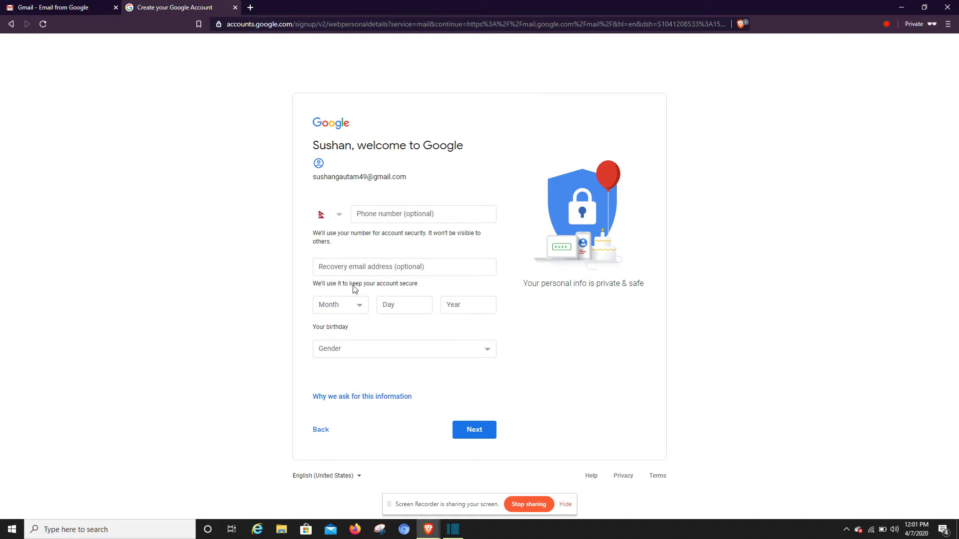
{"action": "left_click", "coordinate": [368, 270]}
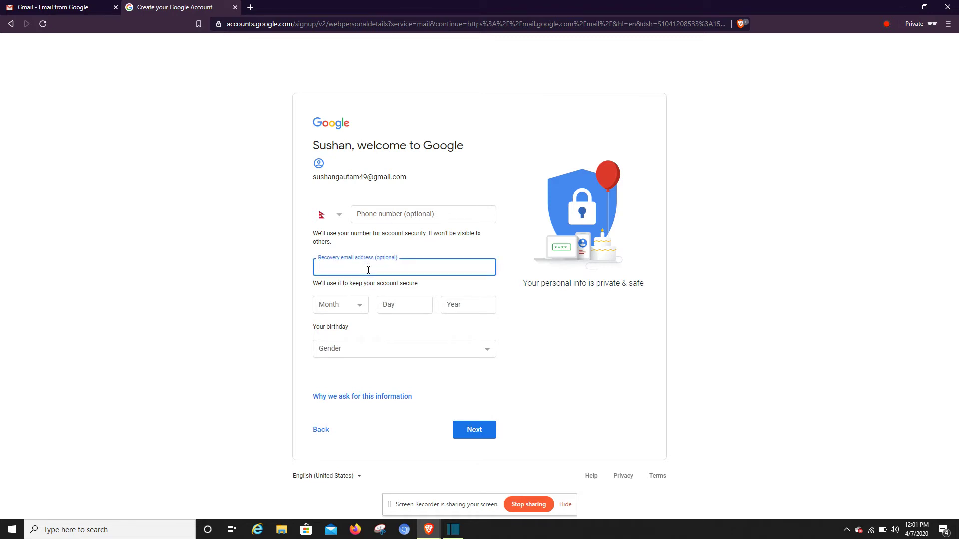
{"action": "key", "text": "Tab"}
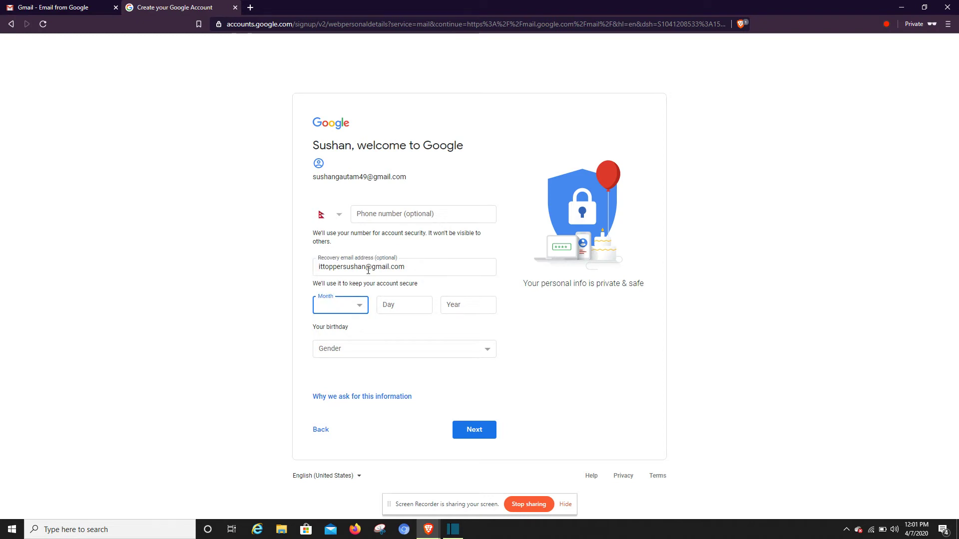
{"action": "left_click", "coordinate": [352, 306]}
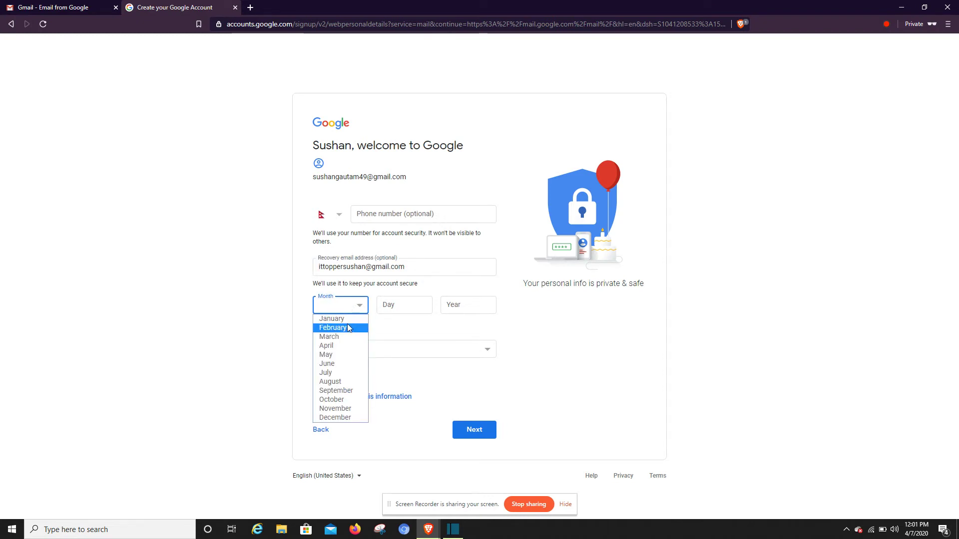
{"action": "left_click", "coordinate": [340, 319]}
{"action": "left_click", "coordinate": [398, 307]}
{"action": "type", "text": "14"}
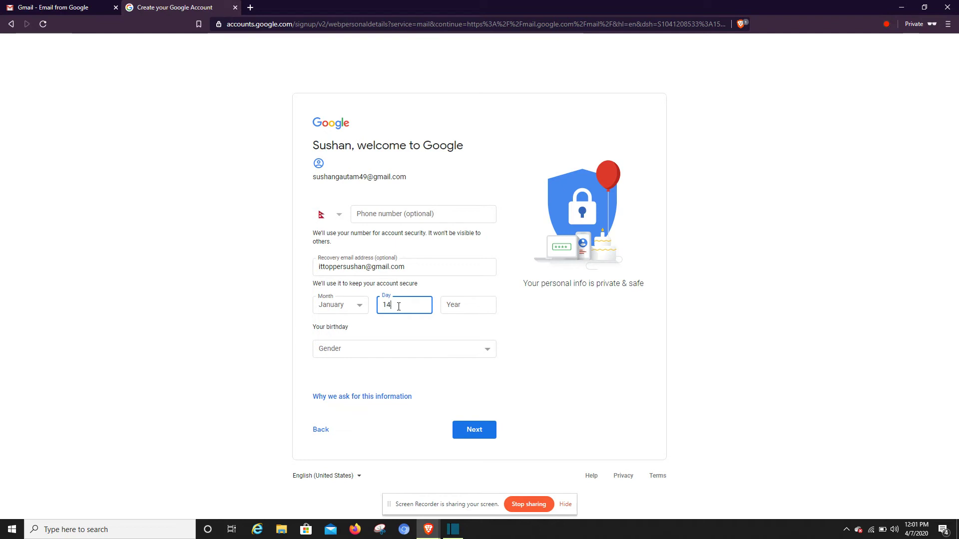
{"action": "left_click", "coordinate": [459, 306]}
{"action": "type", "text": "200"}
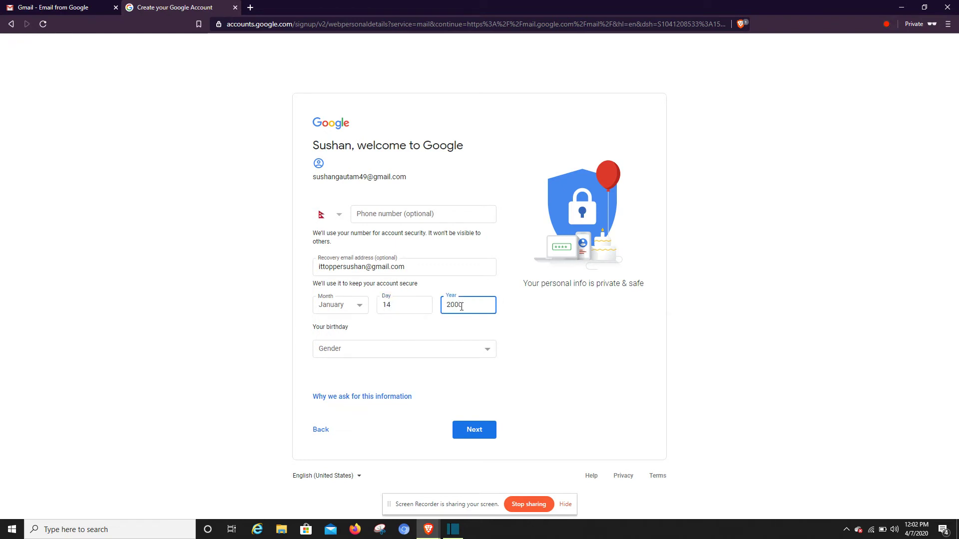
{"action": "type", "text": "1"}
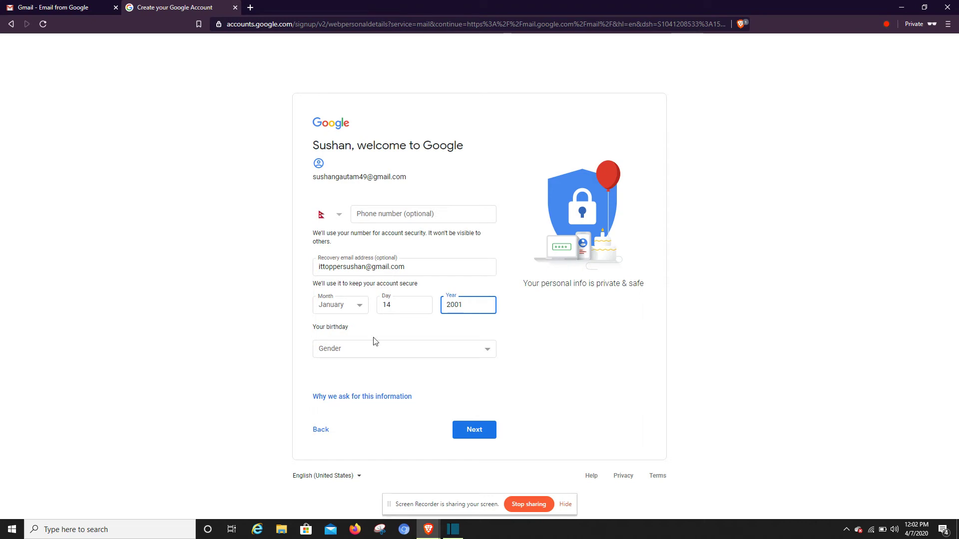
{"action": "left_click", "coordinate": [336, 351]}
{"action": "left_click", "coordinate": [343, 367]}
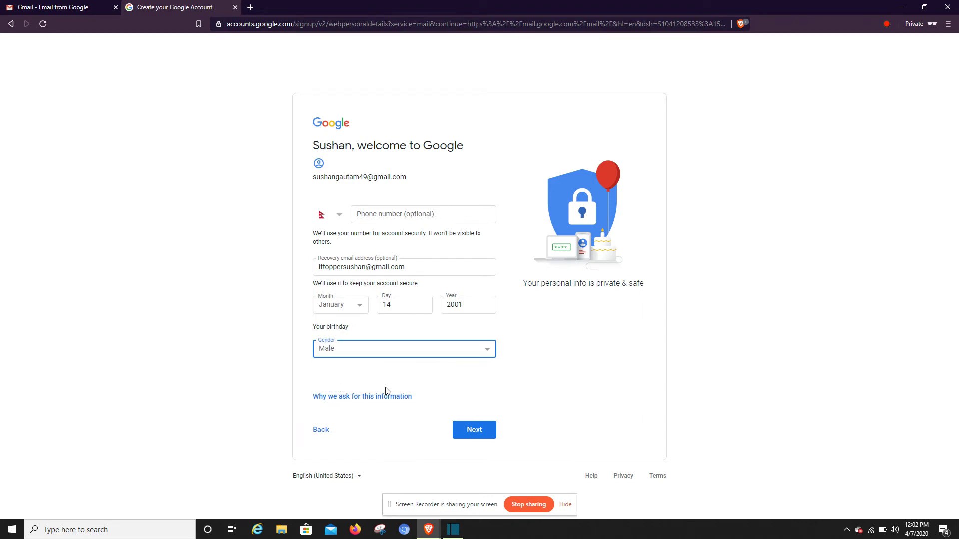
{"action": "left_click", "coordinate": [479, 439]}
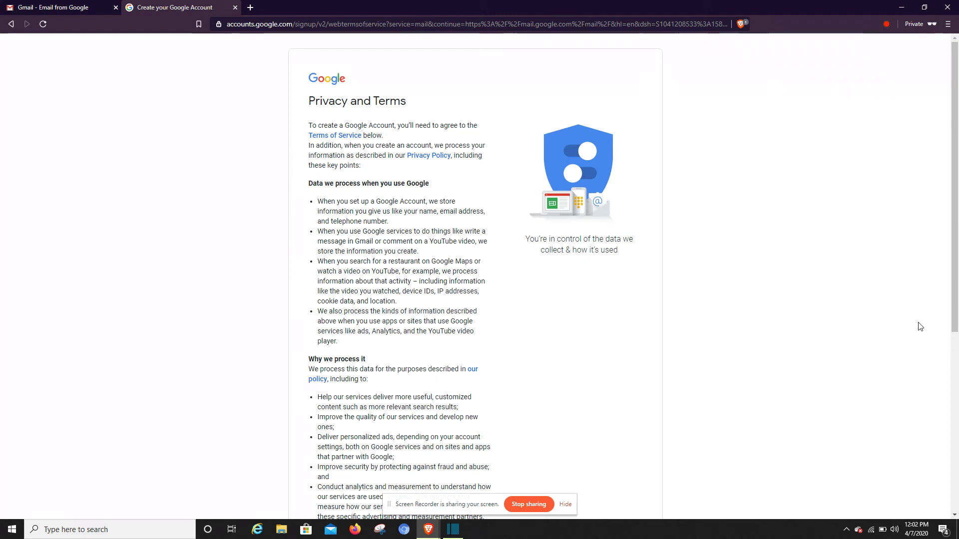
Scroll through Privacy and Terms and accept them with I agree
{"action": "scroll", "coordinate": [741, 421], "scroll_direction": "down", "scroll_amount": 5}
{"action": "scroll", "coordinate": [643, 420], "scroll_direction": "down", "scroll_amount": 1}
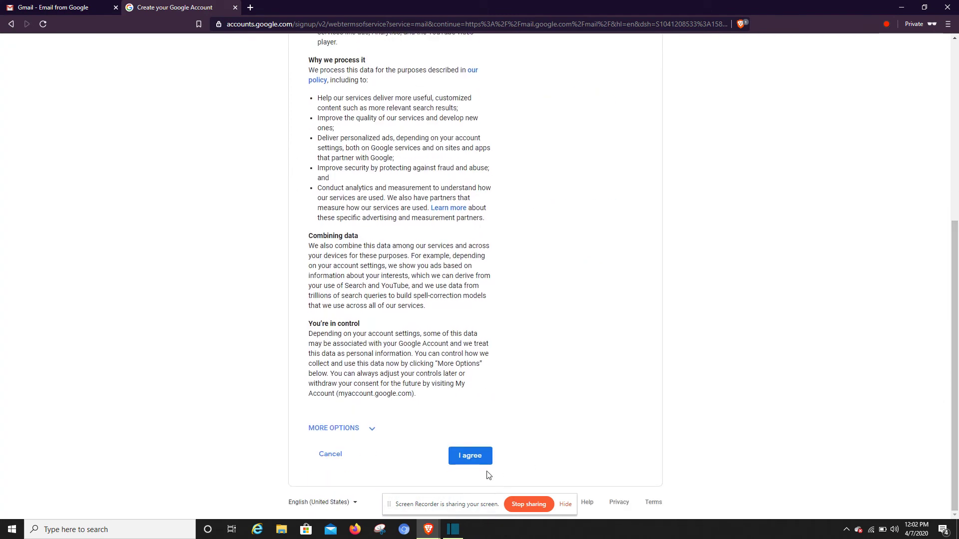
{"action": "left_click", "coordinate": [475, 462]}
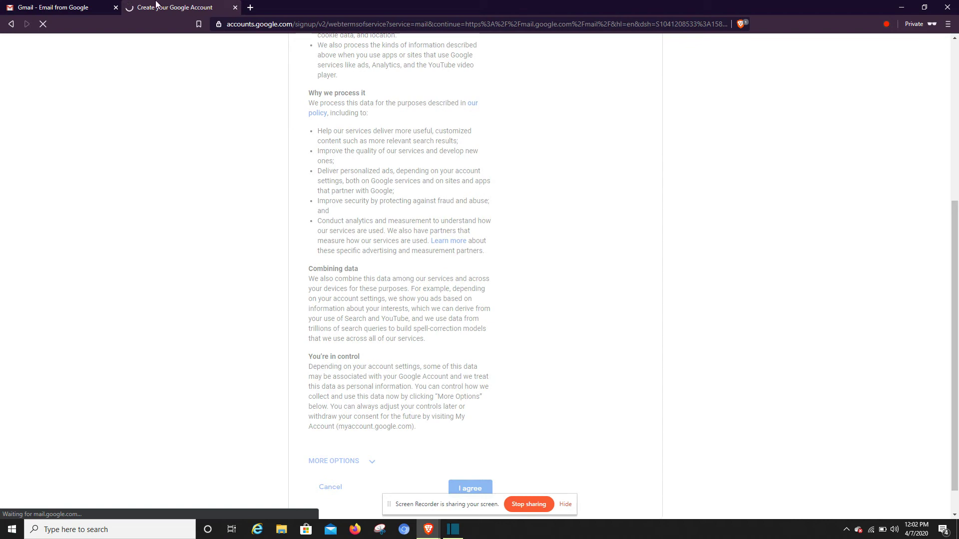
Load youtube.com in a new browser tab
{"action": "left_click", "coordinate": [111, 6]}
{"action": "left_click", "coordinate": [175, 7]}
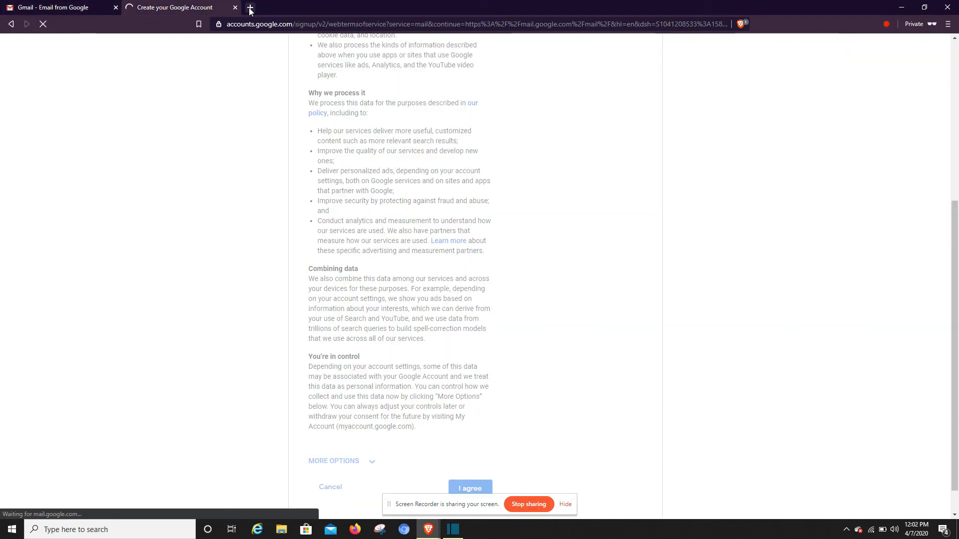
{"action": "left_click", "coordinate": [250, 7]}
{"action": "type", "text": "youtube.com"}
{"action": "key", "text": "Return"}
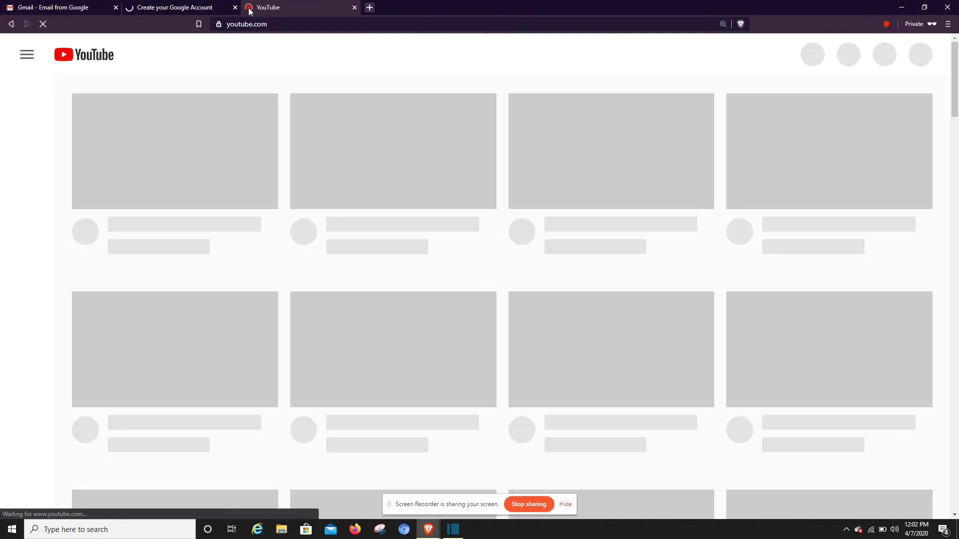
Confirm YouTube's avatar menu shows the new account, then return to the Gmail inbox
{"action": "left_click", "coordinate": [216, 5]}
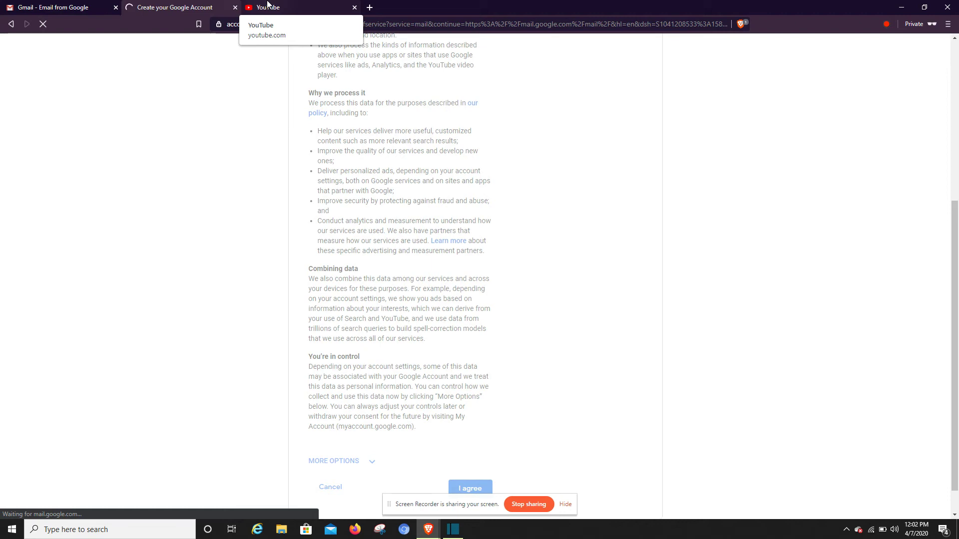
{"action": "left_click", "coordinate": [267, 5]}
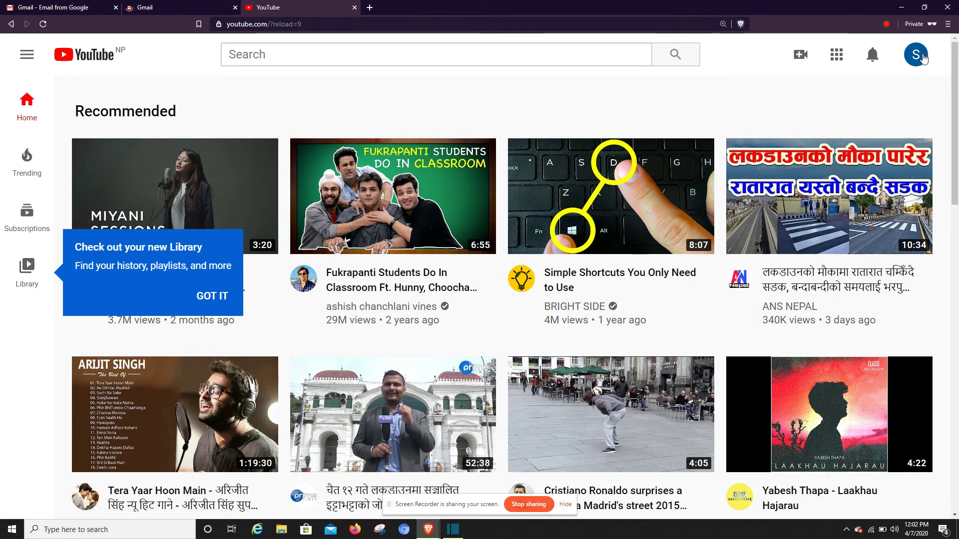
{"action": "left_click", "coordinate": [918, 57]}
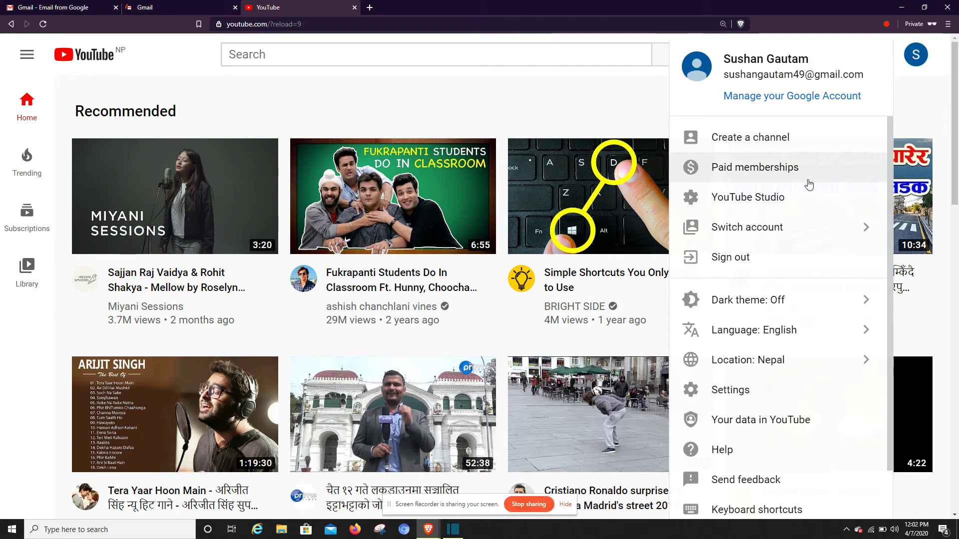
{"action": "left_click", "coordinate": [915, 59]}
{"action": "left_click", "coordinate": [177, 7]}
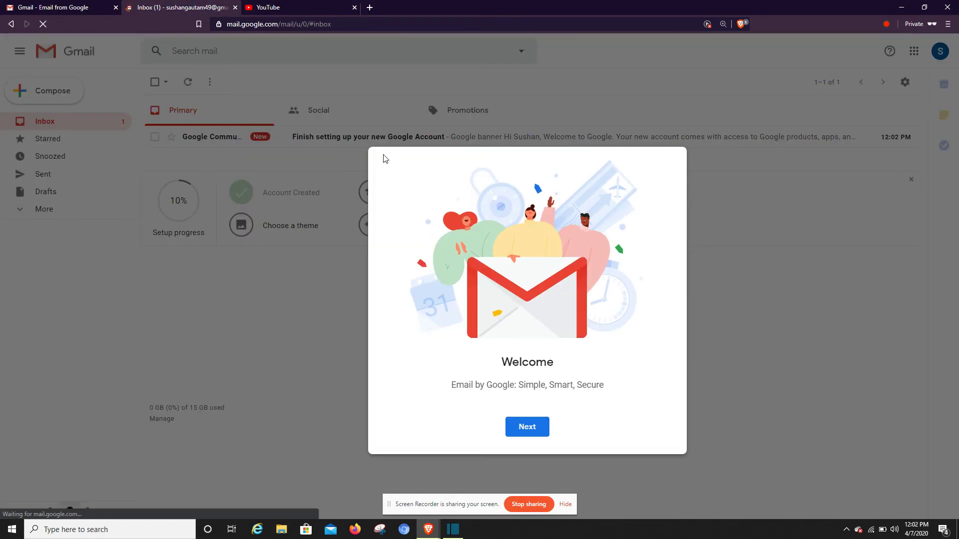
Dismiss Gmail's welcome dialogs keeping the Default view, then return to YouTube
{"action": "left_click", "coordinate": [529, 428]}
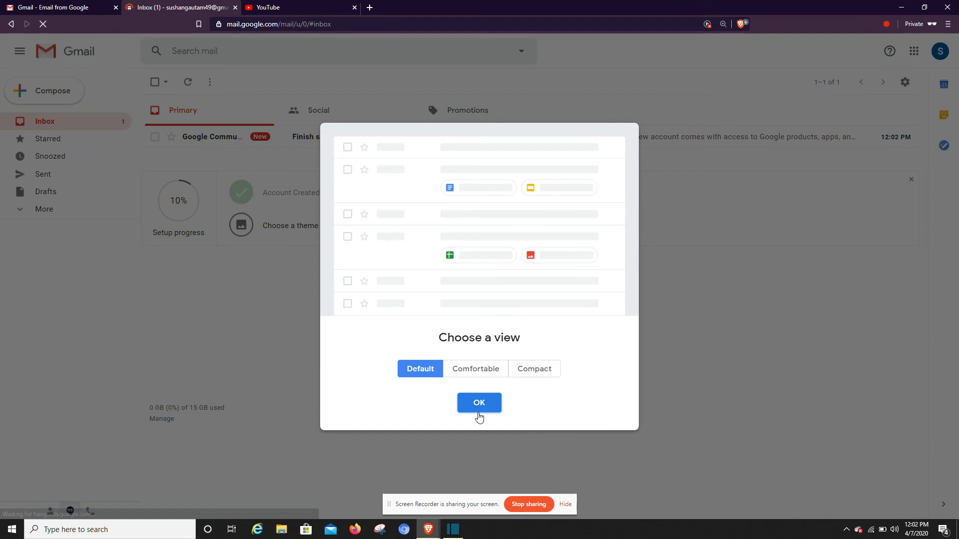
{"action": "left_click", "coordinate": [478, 415]}
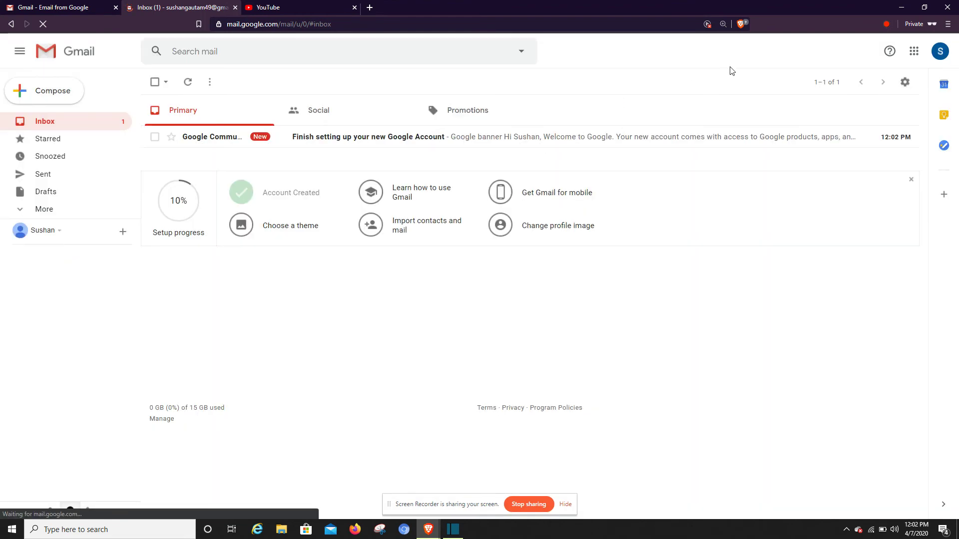
{"action": "left_click", "coordinate": [940, 51]}
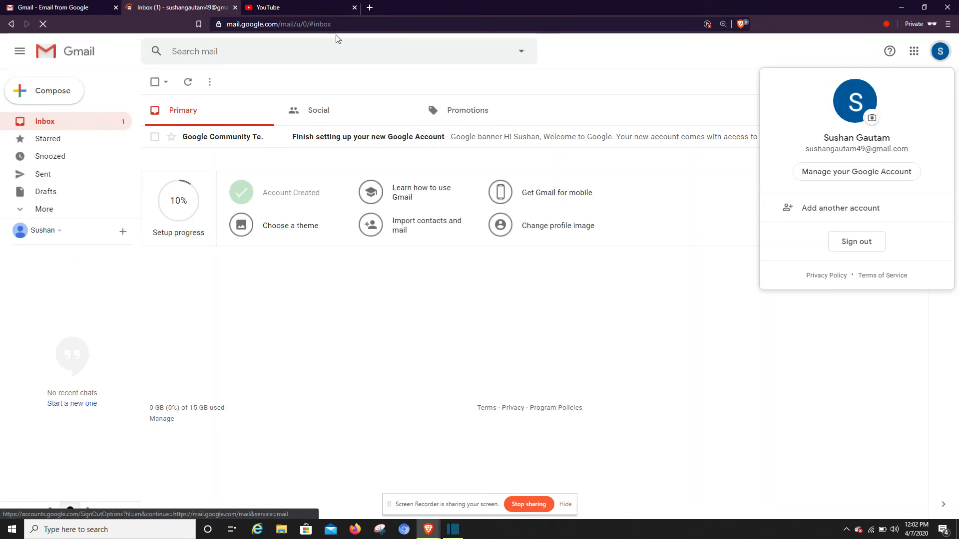
{"action": "left_click", "coordinate": [268, 7]}
Create a channel named 'Tech Mantra' through YouTube Studio and close its welcome popup
{"action": "left_click", "coordinate": [916, 56]}
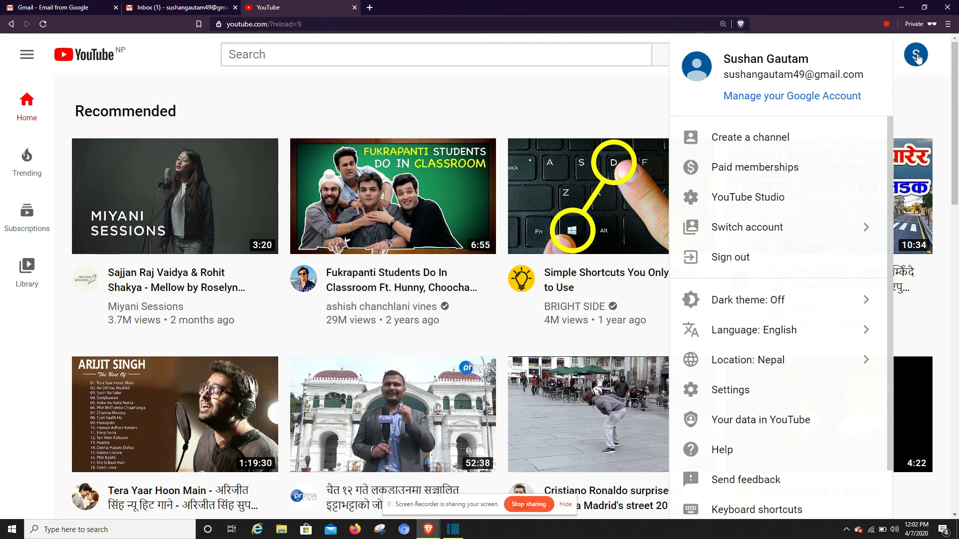
{"action": "left_click", "coordinate": [736, 209]}
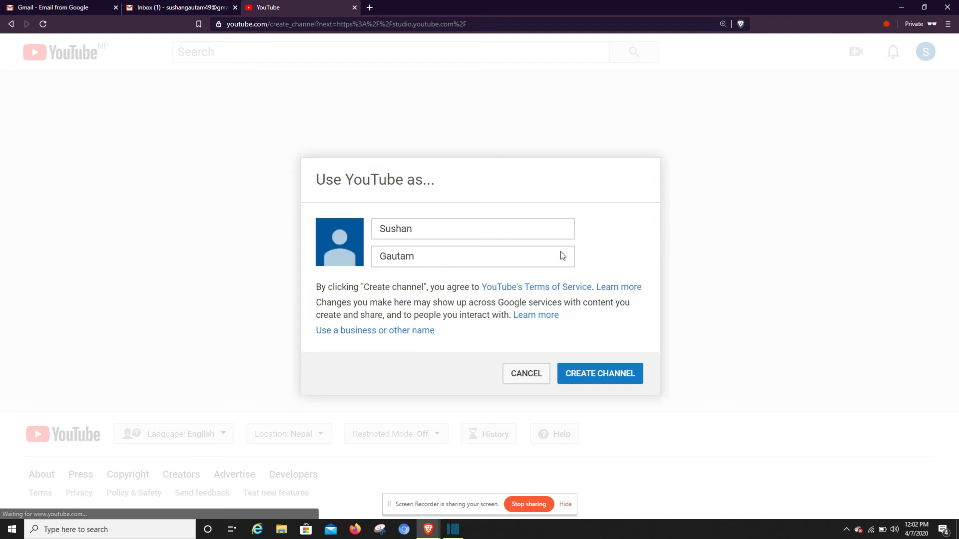
{"action": "left_click", "coordinate": [457, 220]}
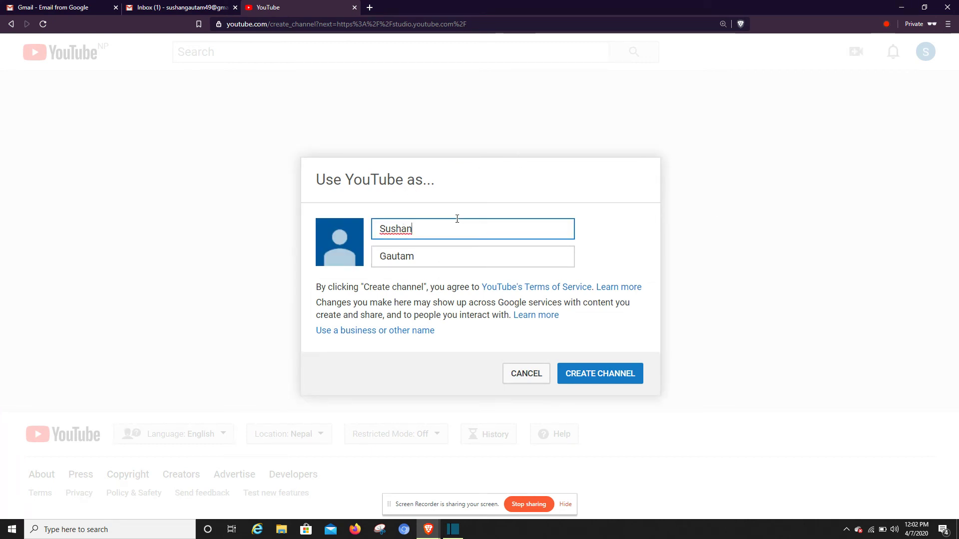
{"action": "key", "text": "ctrl+a"}
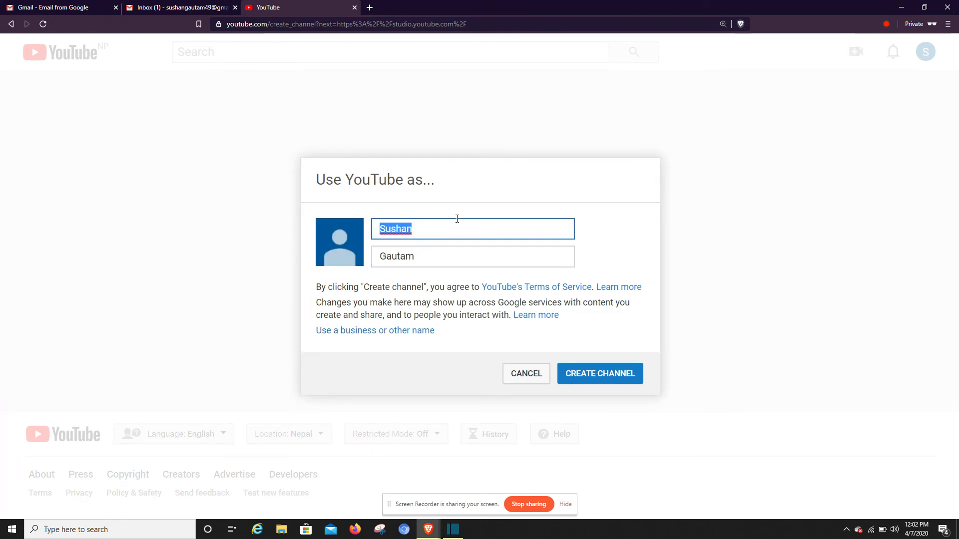
{"action": "type", "text": "Tech"}
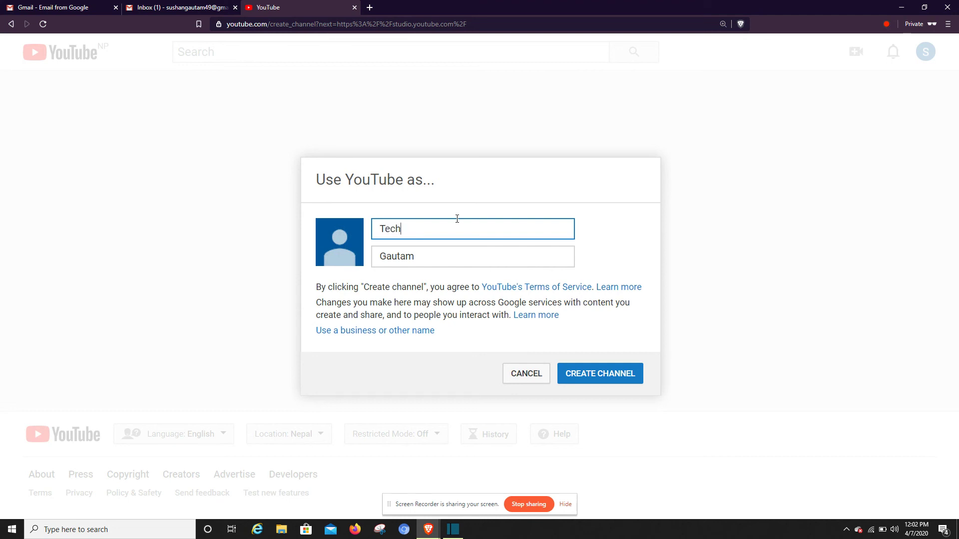
{"action": "key", "text": "Tab"}
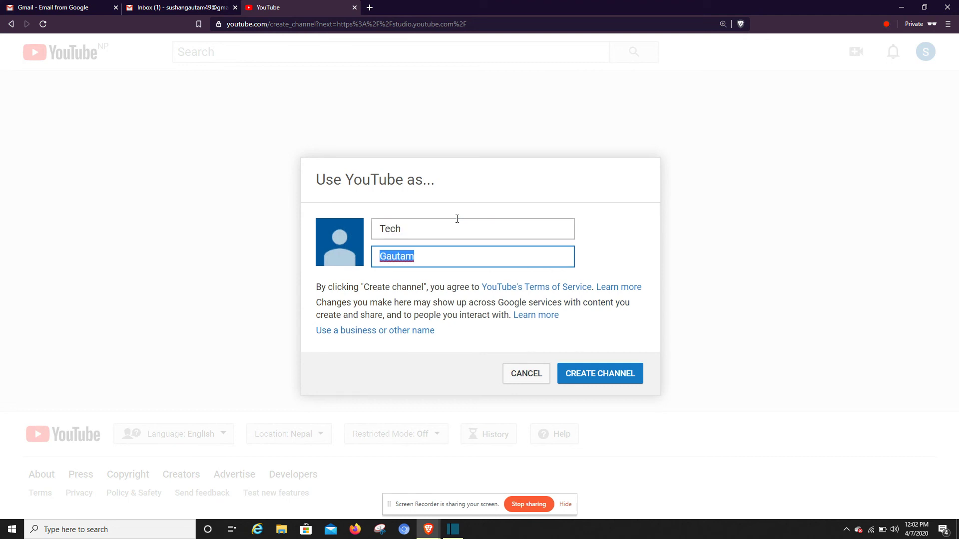
{"action": "type", "text": "Mantra"}
{"action": "left_click", "coordinate": [604, 370]}
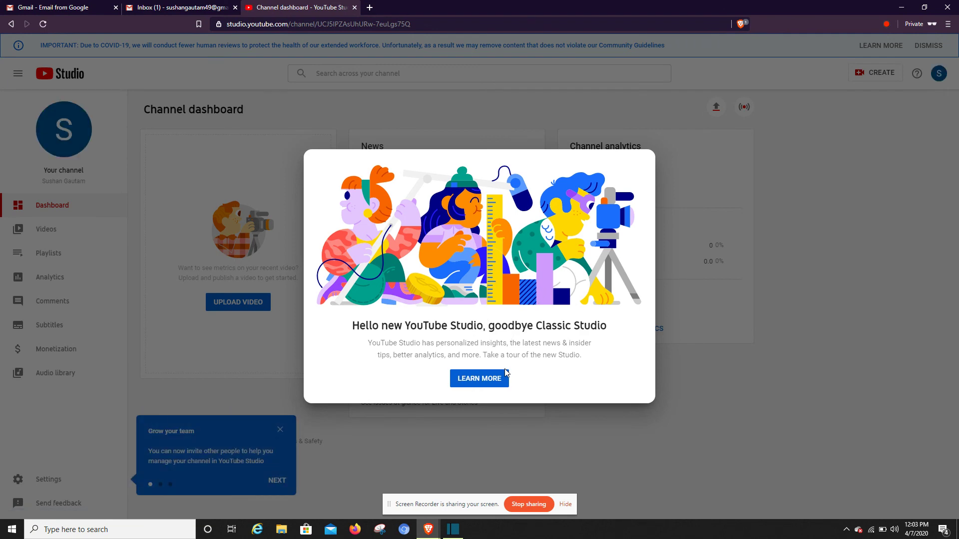
{"action": "left_click", "coordinate": [742, 135]}
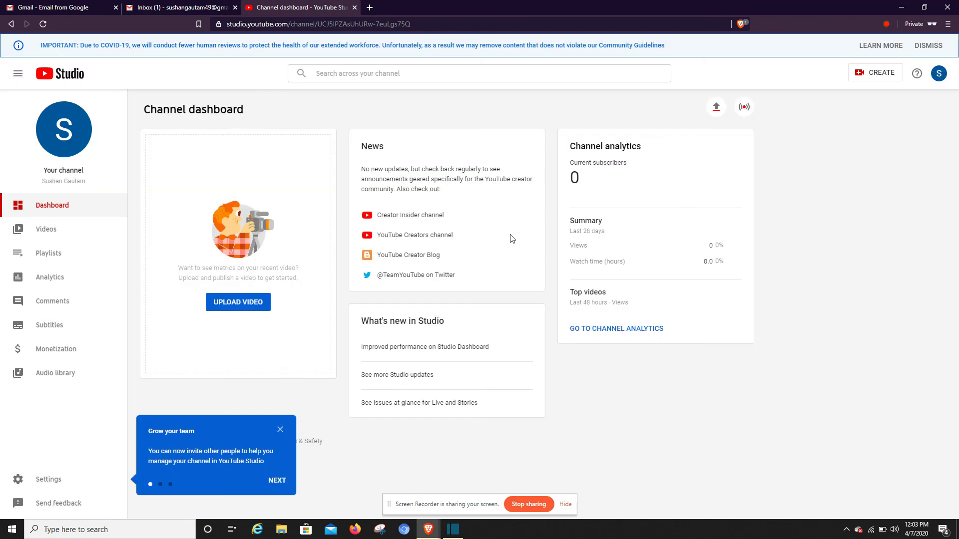